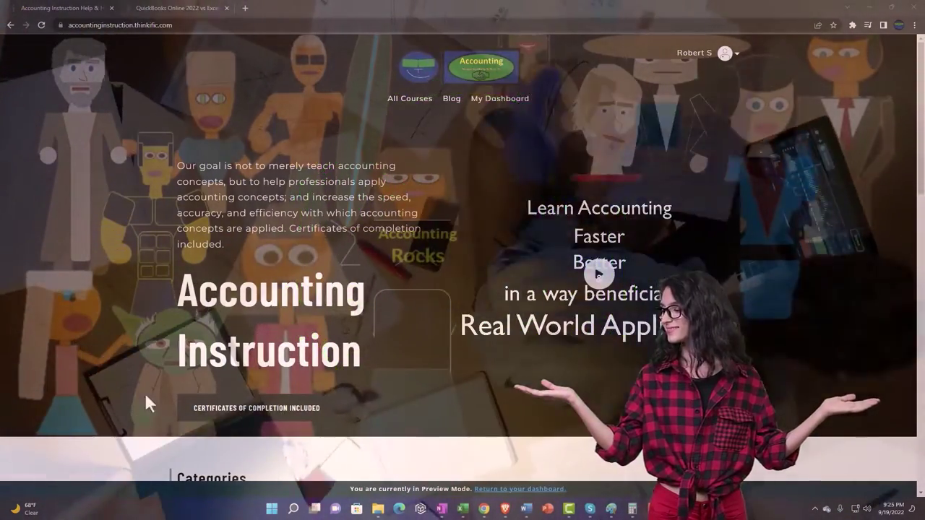
Switch to the course lesson page and expand the OneNote - Getting Started 2022 lesson list
scroll(127, 393, "down", 4)
scroll(127, 395, "down", 3)
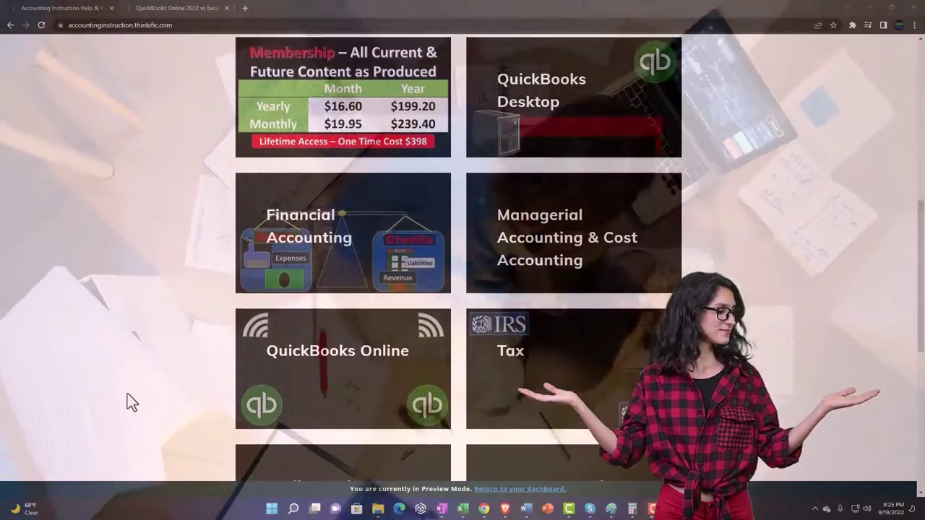
scroll(127, 395, "down", 1)
scroll(127, 395, "down", 5)
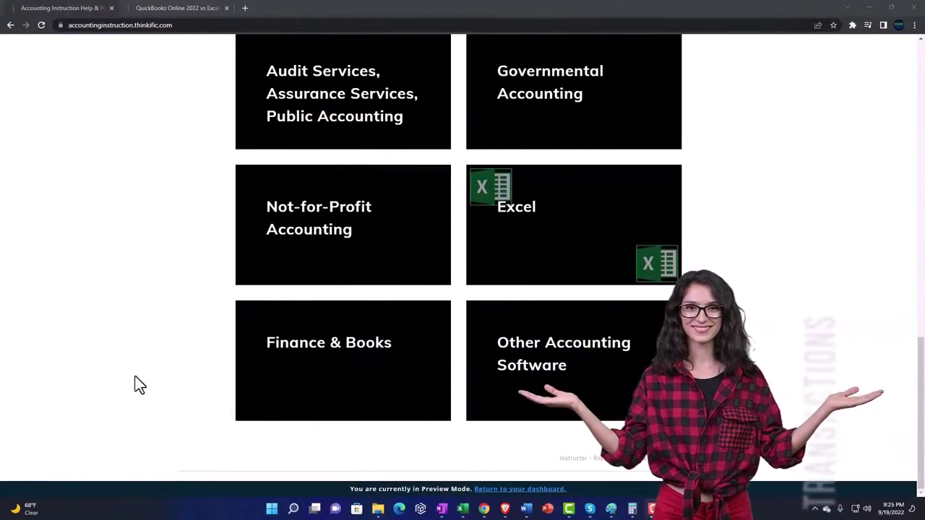
left_click(166, 10)
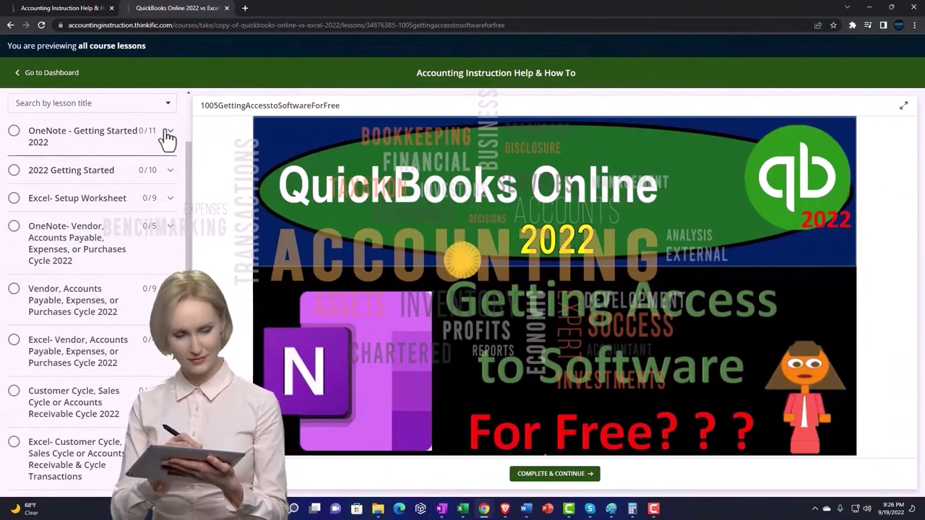
left_click(168, 135)
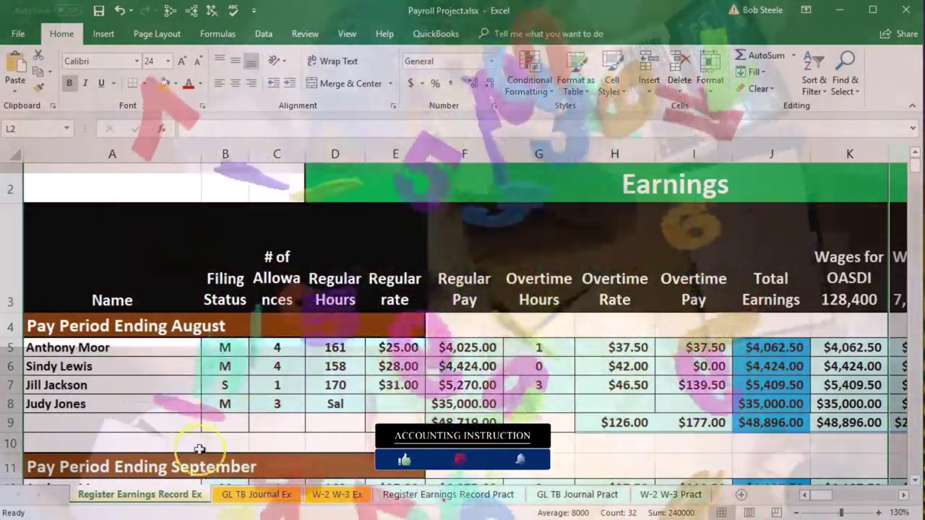
left_click(243, 426)
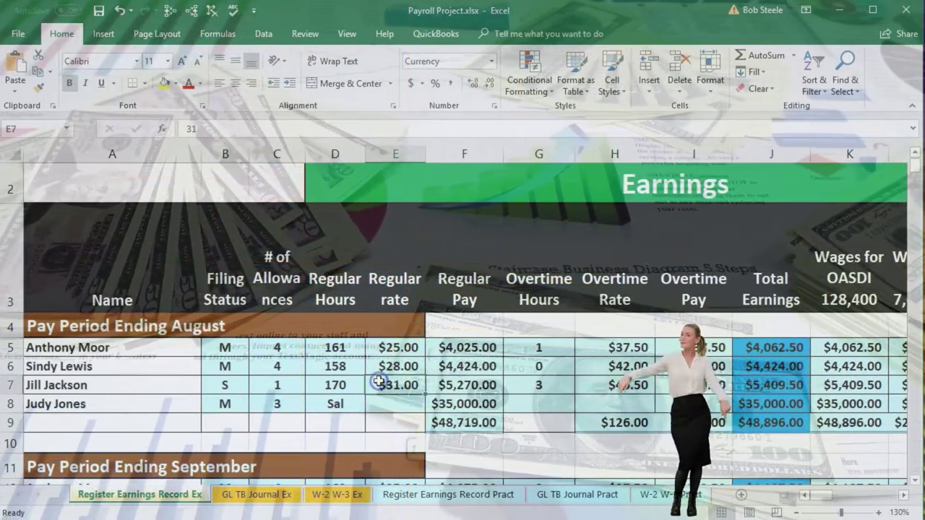
left_click(379, 381)
scroll(379, 381, "down", 1)
scroll(378, 381, "down", 5)
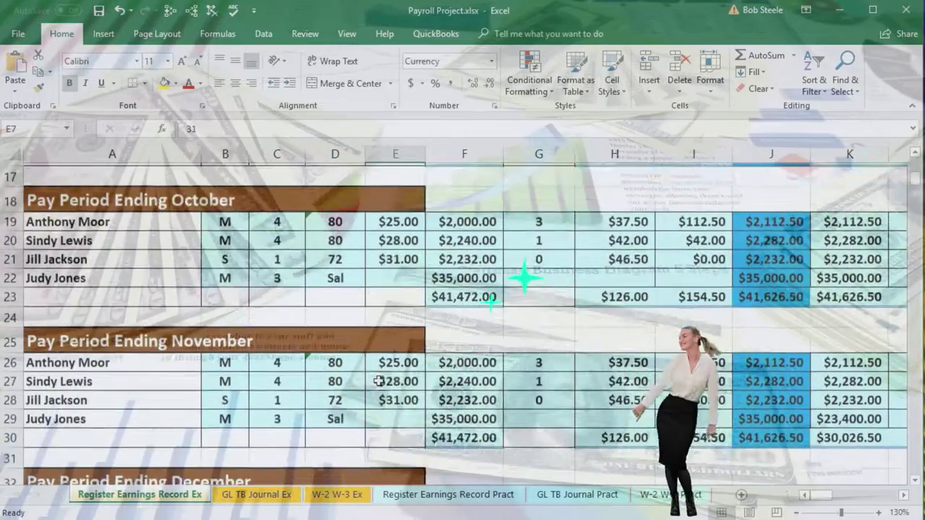
scroll(378, 382, "down", 1)
scroll(379, 382, "up", 4)
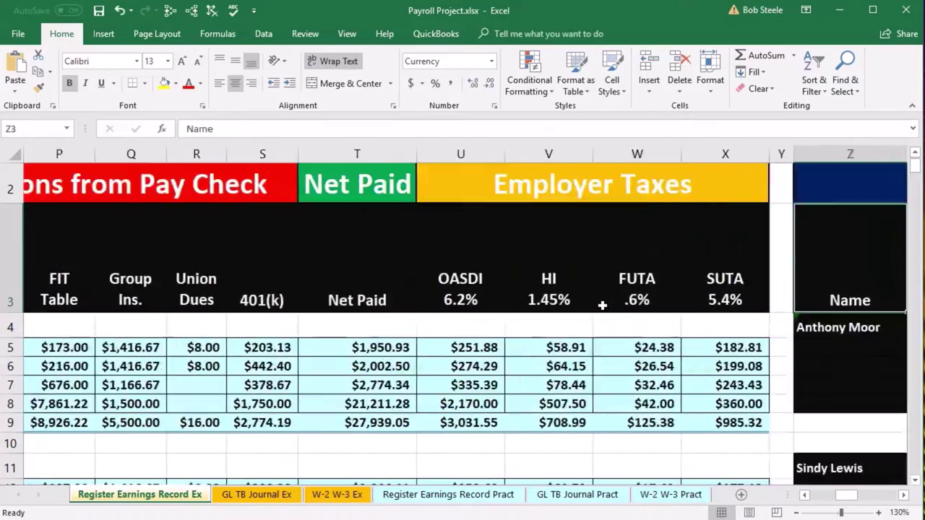
key("Right")
key("Right")
key("Right")
key("Right")
key("Right")
key("Right")
key("Right")
key("Right")
key("Right")
key("Right")
key("Right")
key("Right")
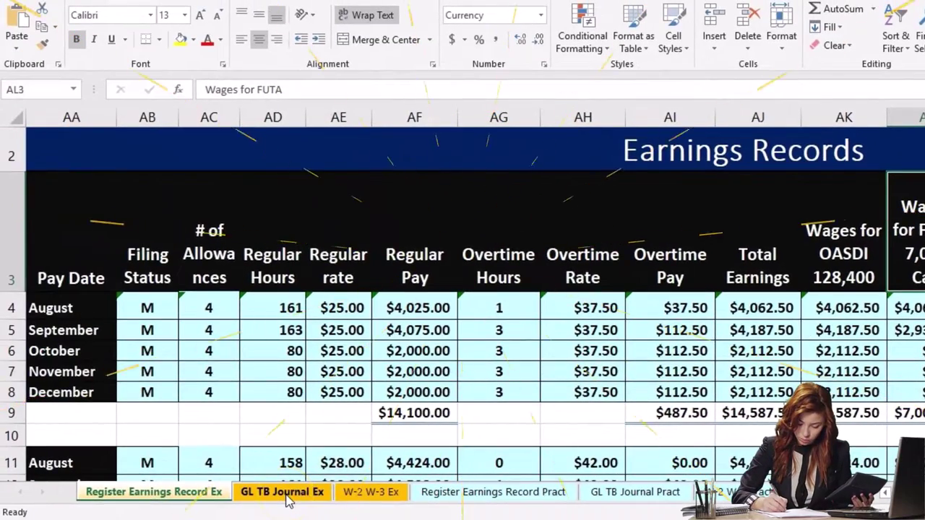
Widen ledger columns AM and AQ on GL TB Journal Ex to show balances, then view W-2 W-3 Ex
left_click(282, 492)
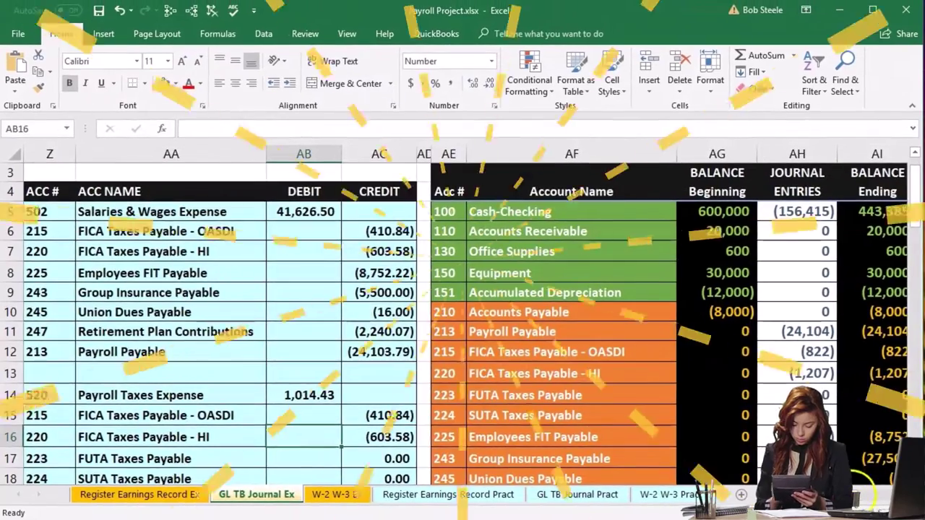
scroll(860, 498, "right", 3)
scroll(859, 499, "right", 1)
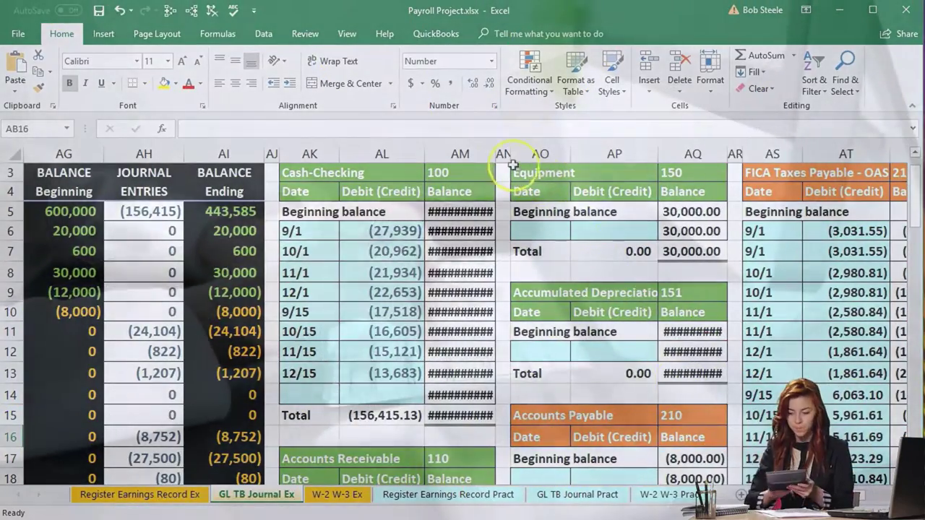
left_click_drag(497, 153, 505, 156)
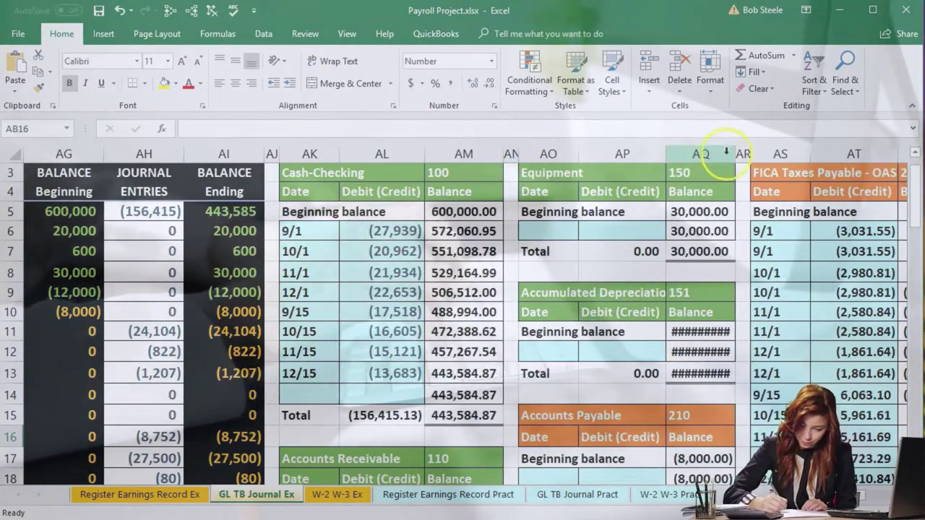
left_click_drag(732, 153, 743, 154)
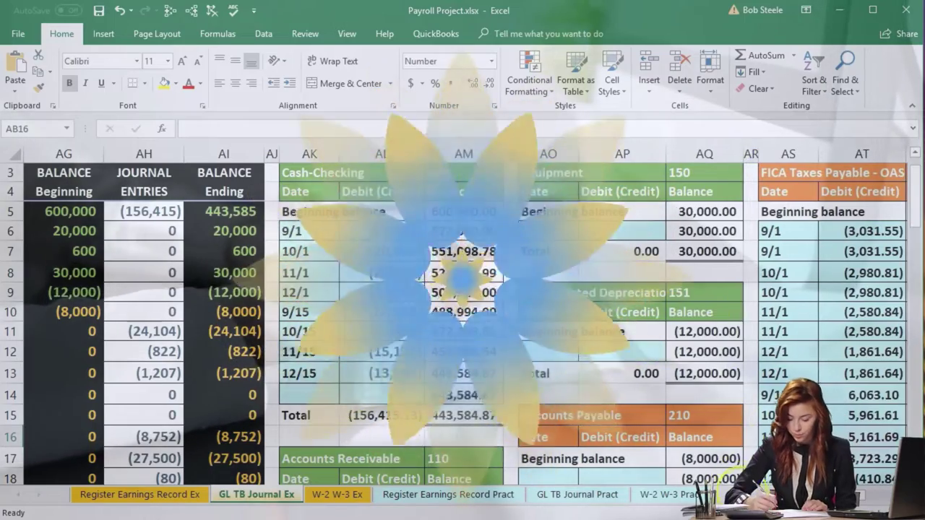
left_click(802, 494)
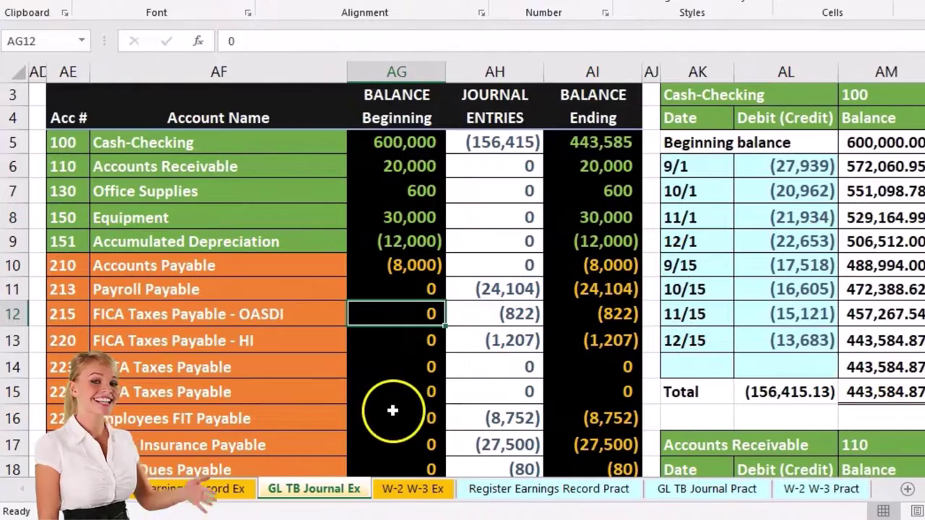
left_click(411, 490)
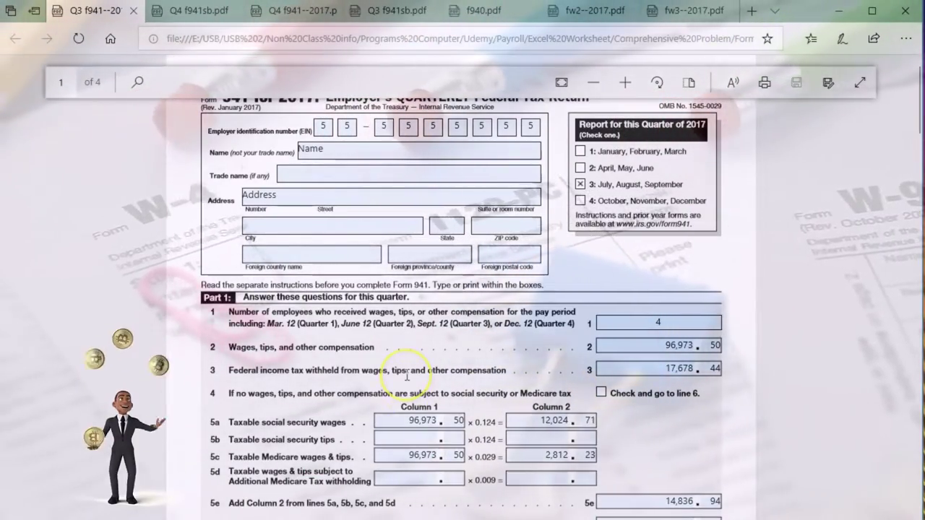
Review the Q4 Schedule B, Q4 Form 941 and Q3 Schedule B PDFs, ending on Form 940
scroll(403, 365, "up", 1)
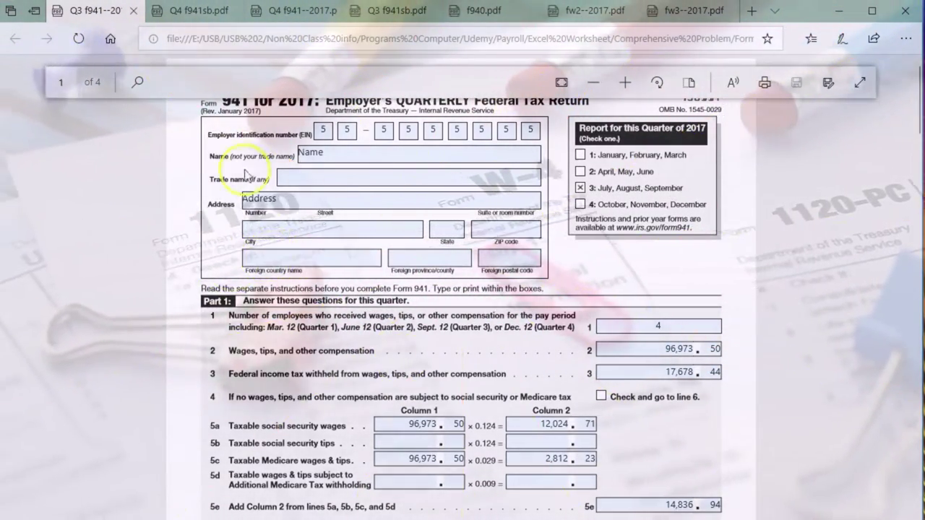
left_click(193, 13)
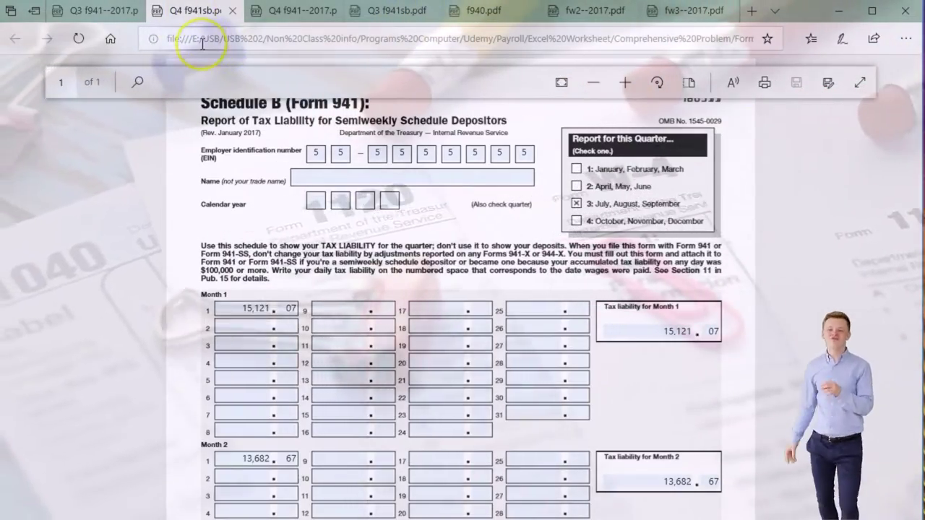
left_click(275, 16)
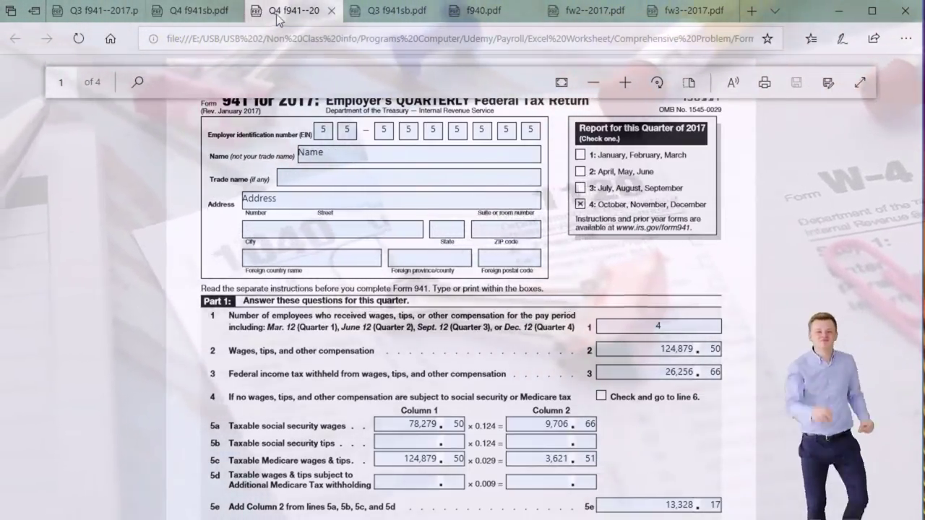
mouse_move(367, 11)
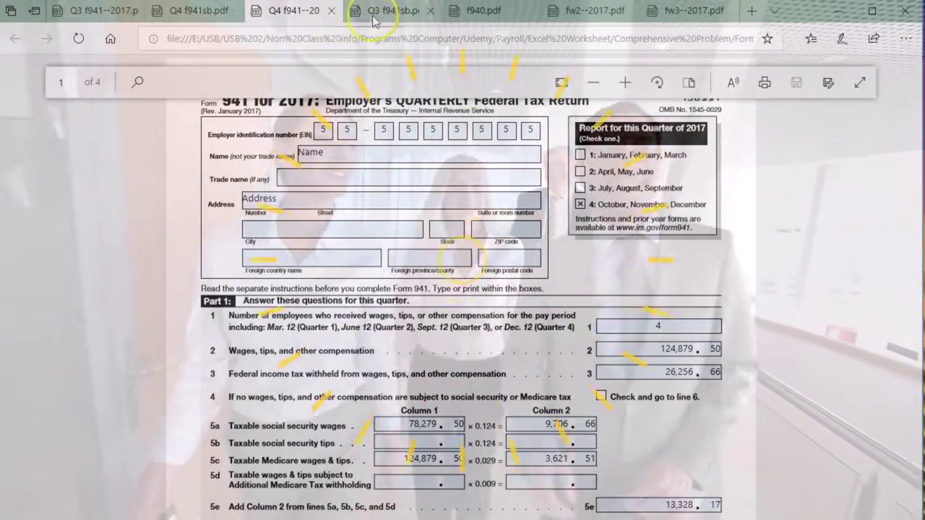
left_click(375, 18)
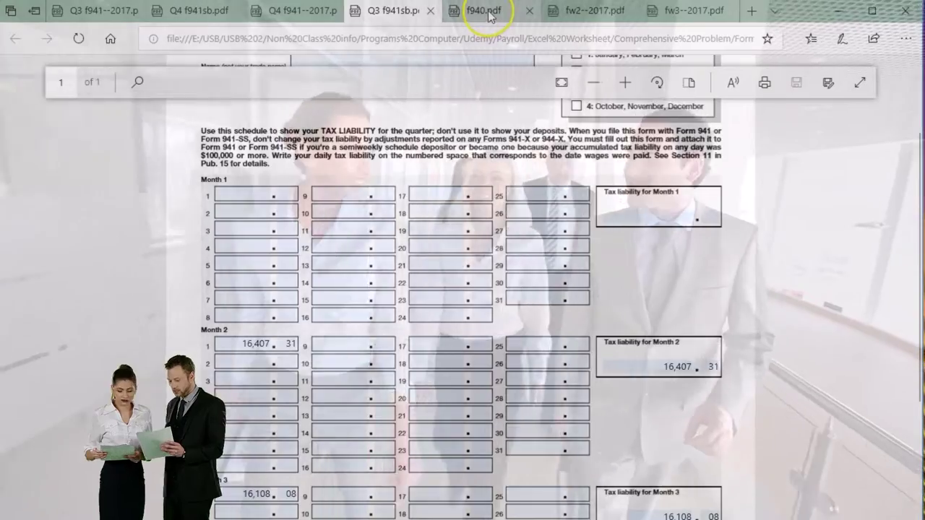
left_click(489, 14)
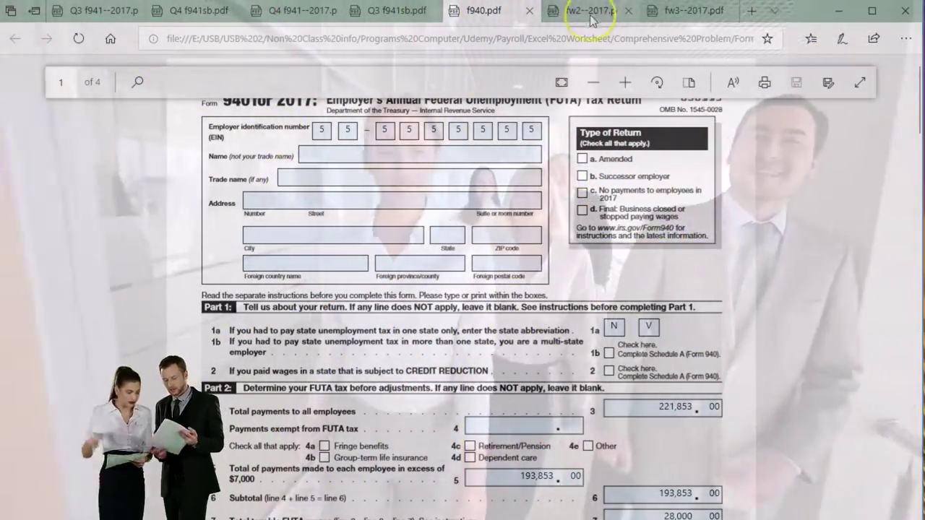
View the 2017 W-2 and W-3 PDFs, then return to the Excel payroll workbook
left_click(581, 11)
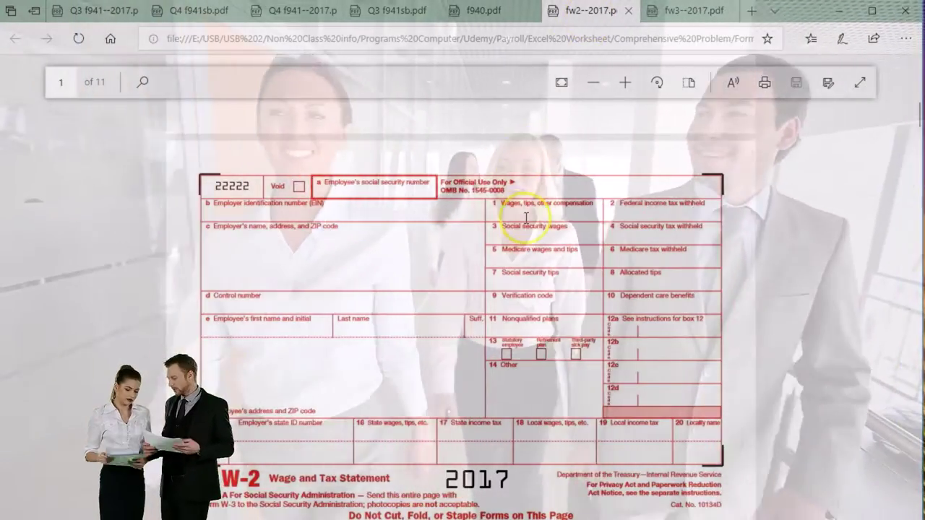
scroll(526, 220, "down", 2)
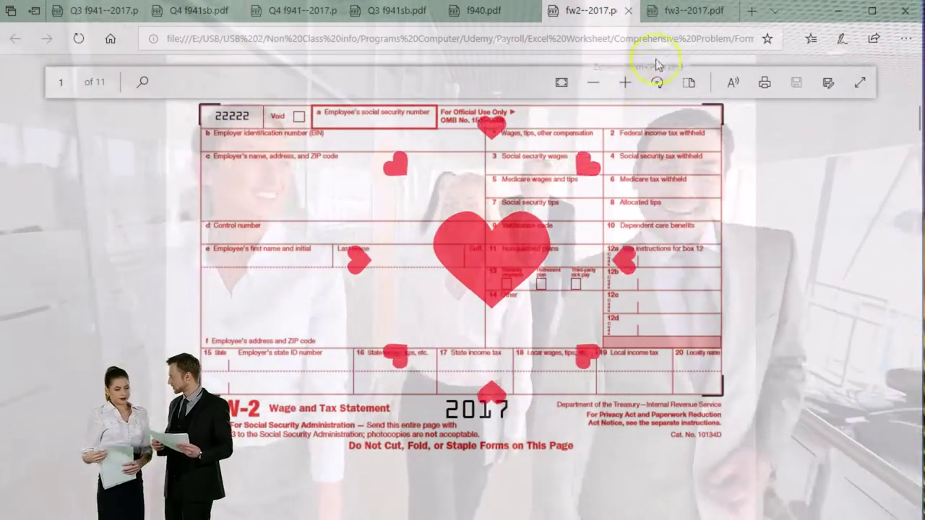
left_click(661, 13)
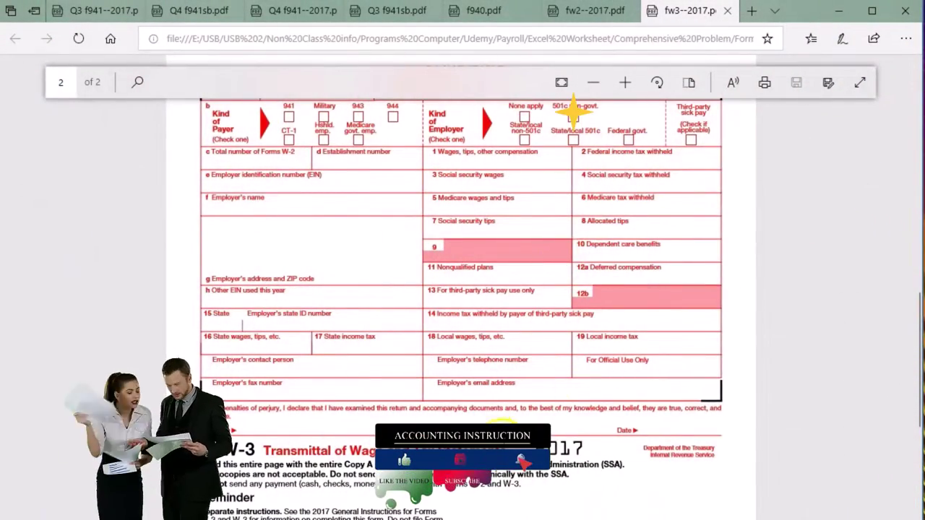
key("alt+Tab")
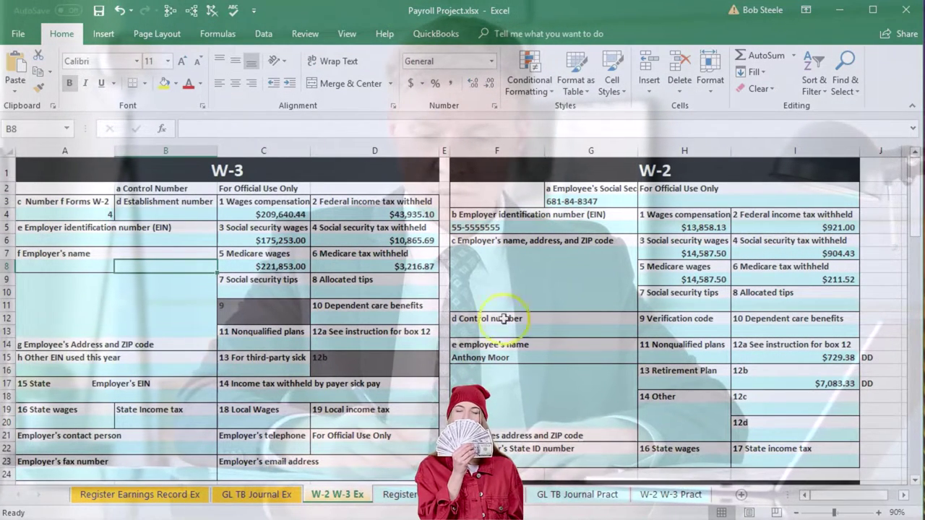
Return to the Register Earnings Record Ex sheet at column A and select cells D7 and A6
left_click(140, 494)
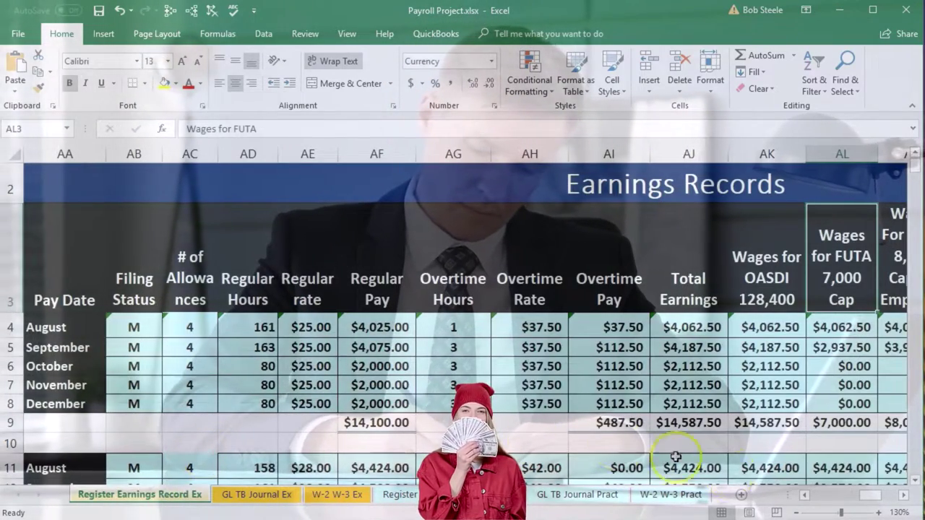
left_click_drag(870, 495, 791, 497)
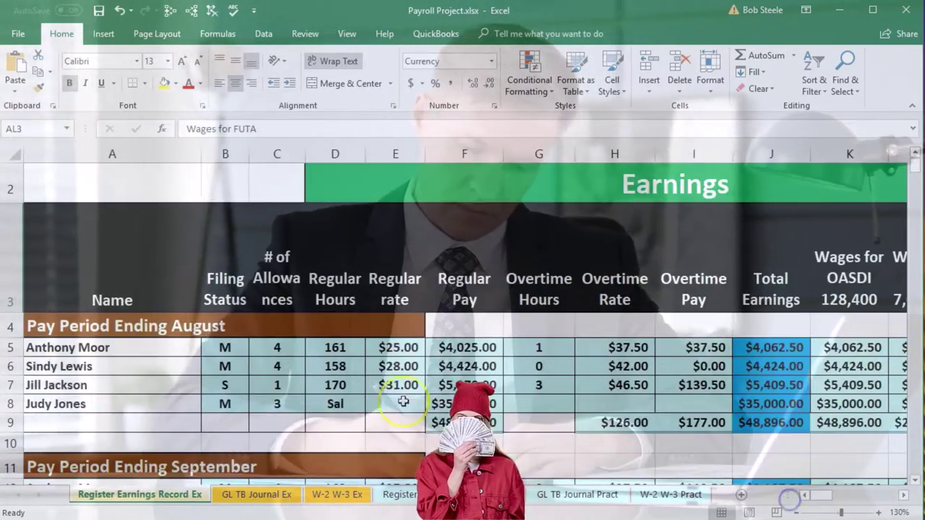
left_click(360, 389)
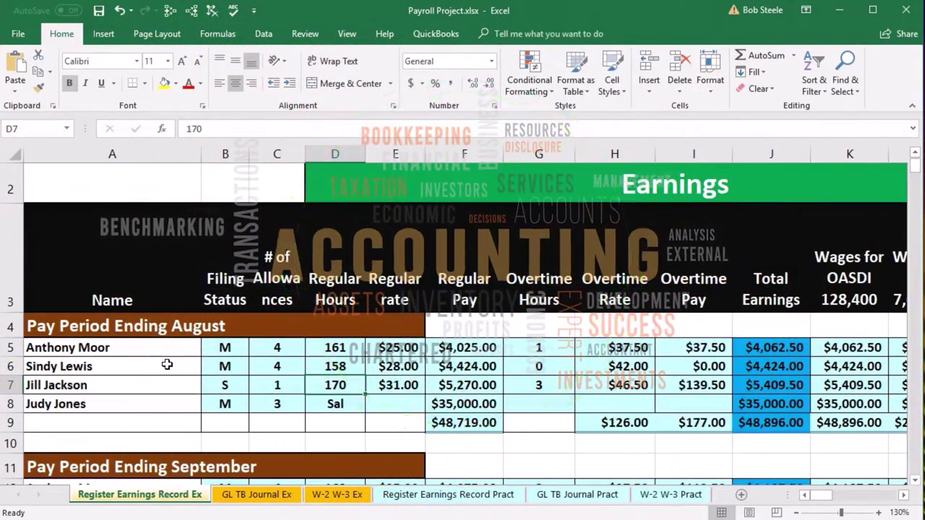
left_click(167, 365)
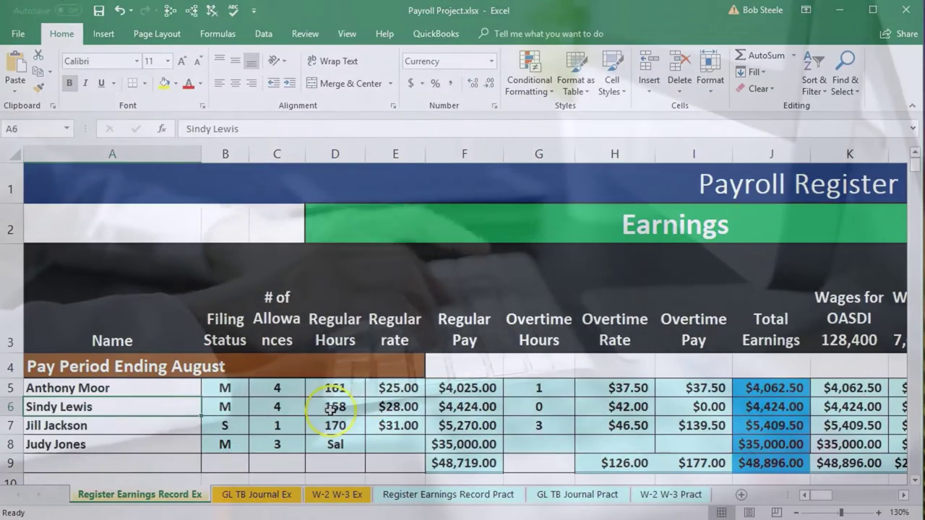
Inspect the payroll register, selecting regular hours in D6 and the first employee name in A5
left_click(331, 408)
scroll(330, 409, "down", 1)
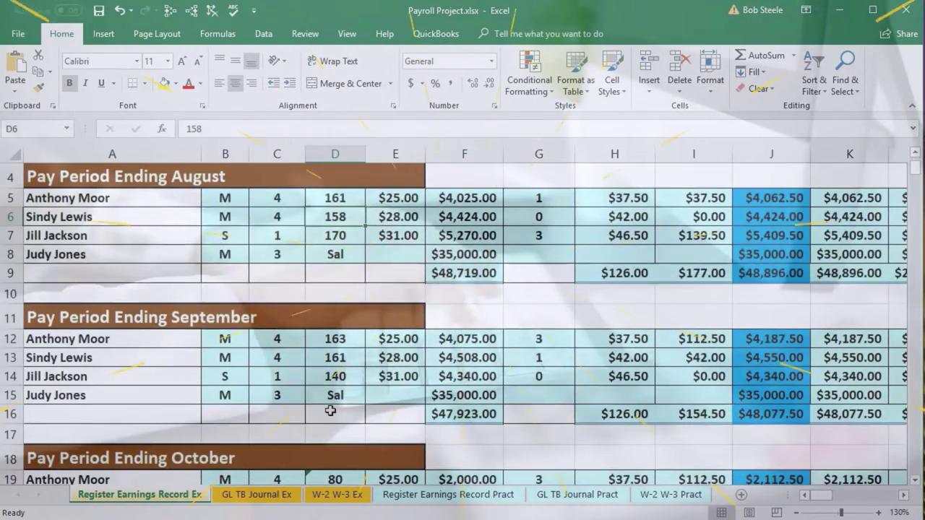
scroll(331, 410, "down", 2)
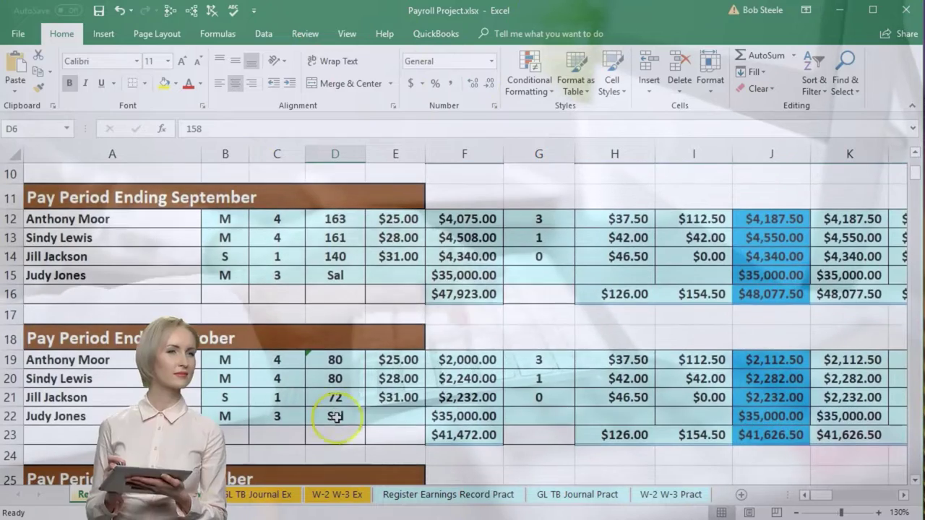
scroll(337, 417, "up", 3)
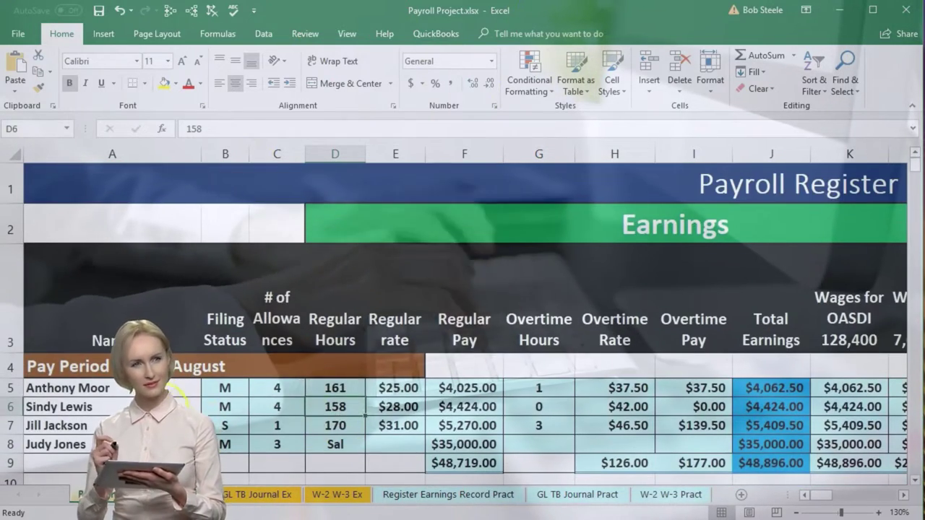
left_click(69, 388)
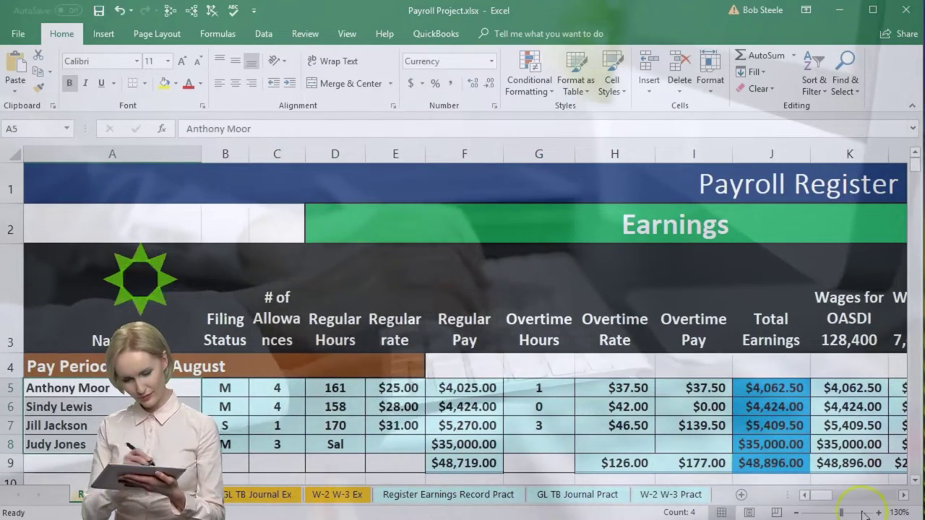
Move across to the Earnings Records, selecting the August–November pay dates and the AJ16 total earnings
left_click(904, 495)
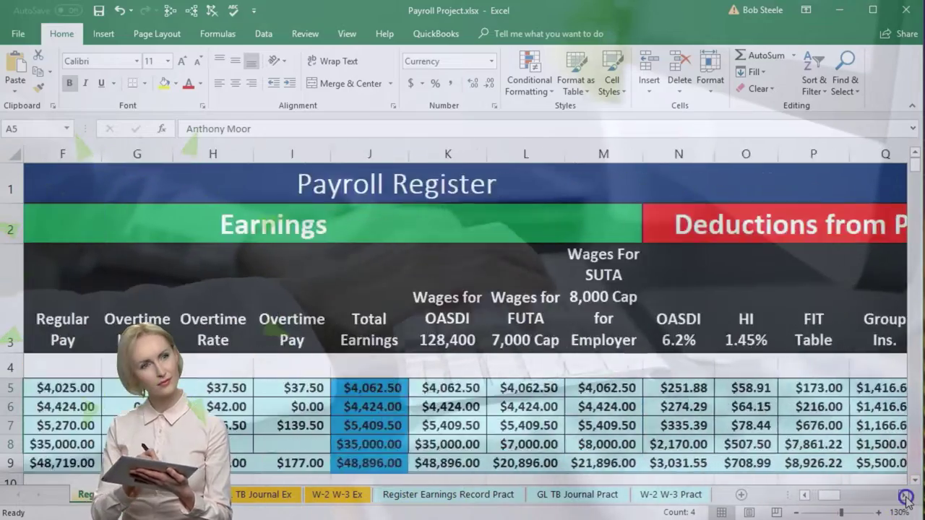
left_click(903, 495)
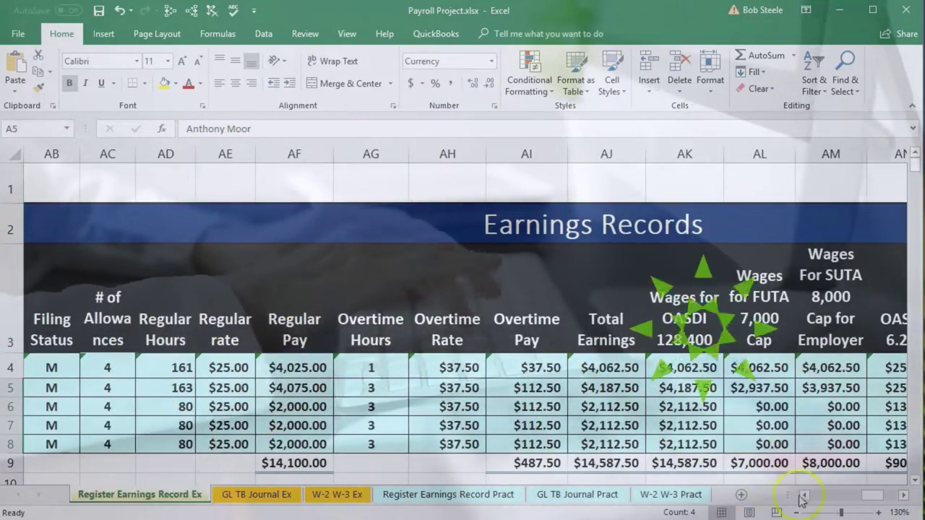
scroll(648, 426, "left", 3)
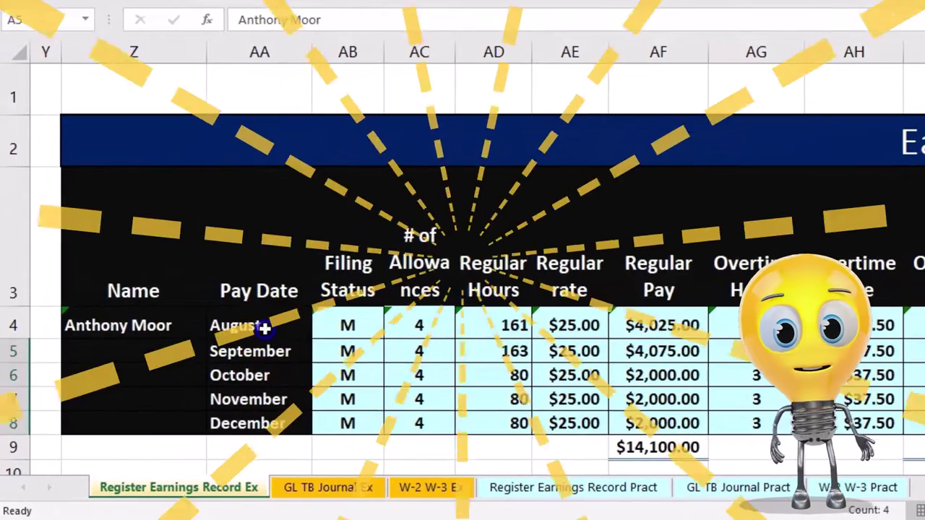
left_click_drag(209, 363, 216, 424)
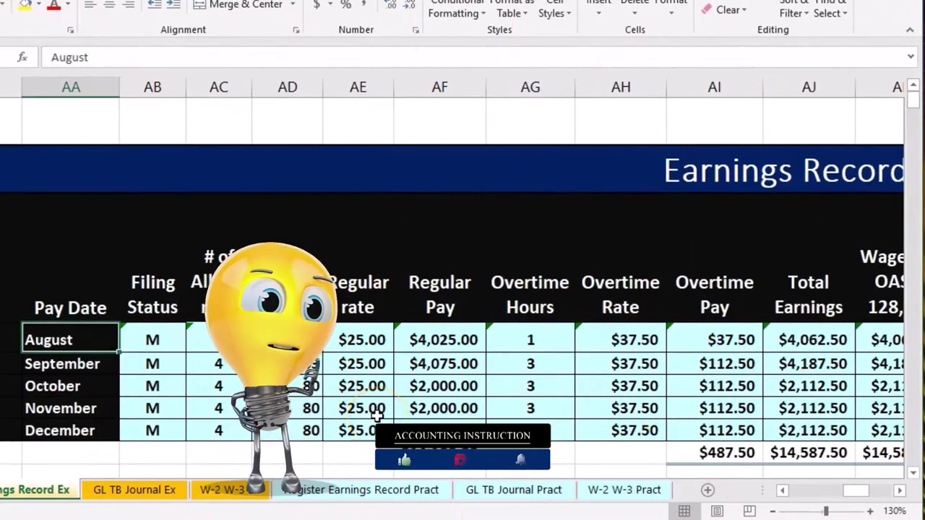
scroll(376, 415, "down", 6)
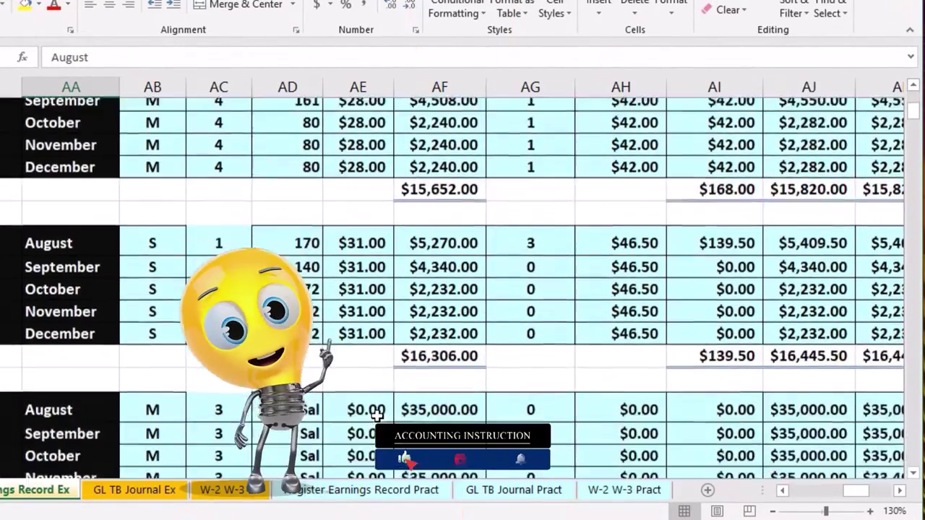
scroll(377, 416, "down", 2)
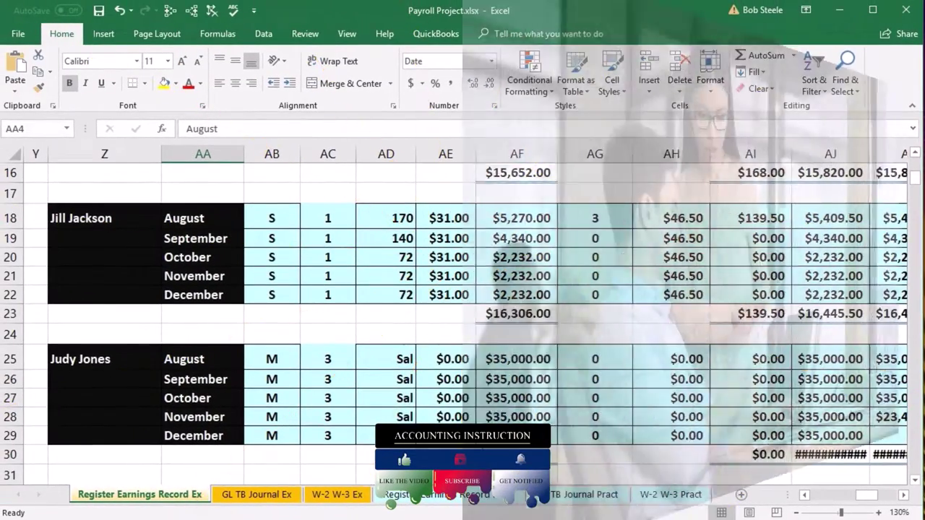
left_click(830, 173)
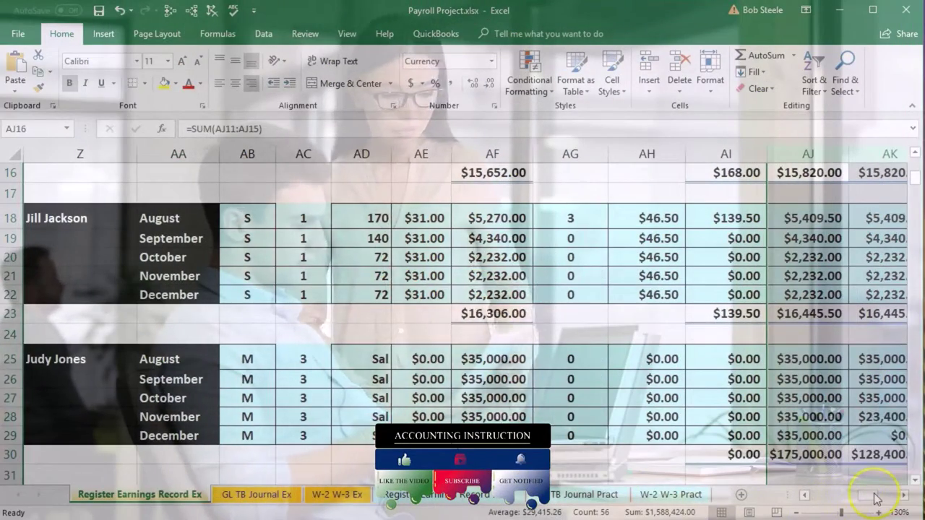
Scroll back to the start of the sheet and switch to GL TB Journal Ex
left_click_drag(867, 495, 776, 503)
scroll(415, 406, "up", 5)
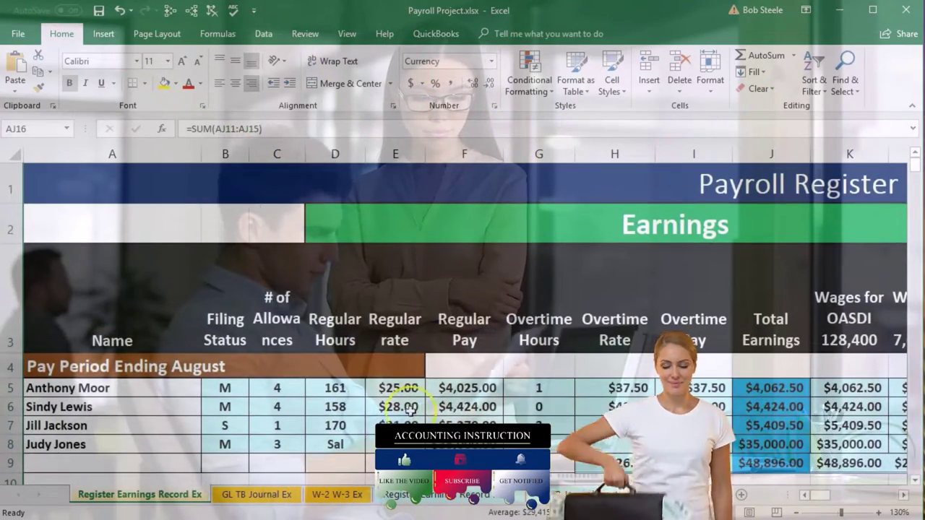
left_click(260, 494)
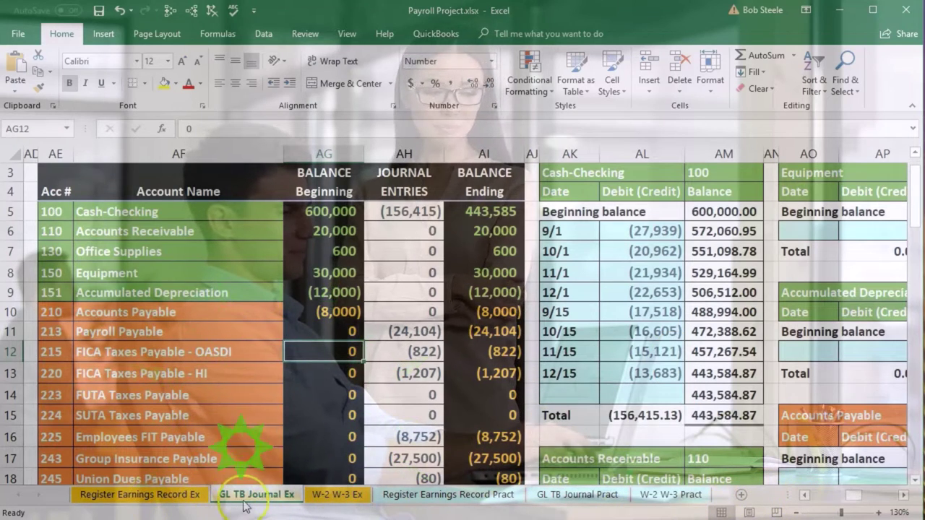
Reveal the journal columns and select the 12/31 payroll entry lines for Salaries & Wages and Payroll Taxes
left_click(804, 495)
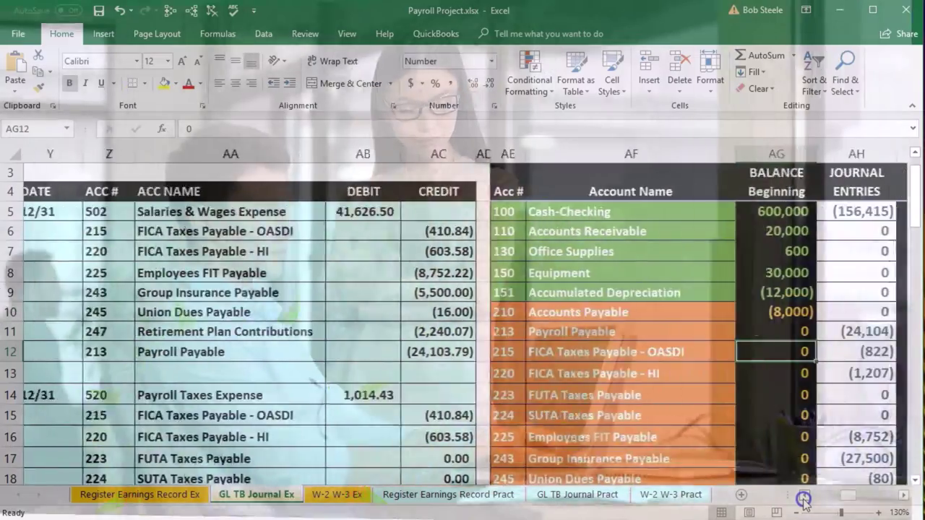
left_click(805, 494)
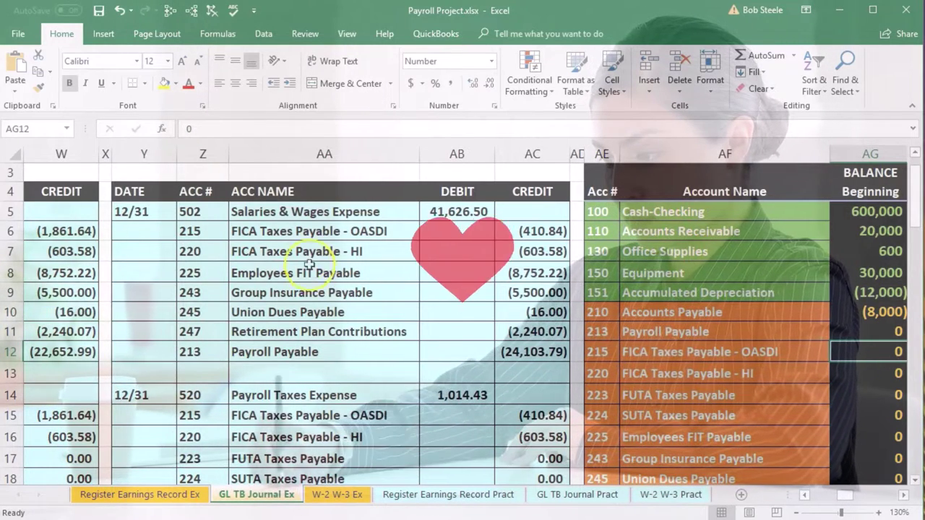
left_click_drag(206, 212, 498, 351)
scroll(498, 351, "down", 1)
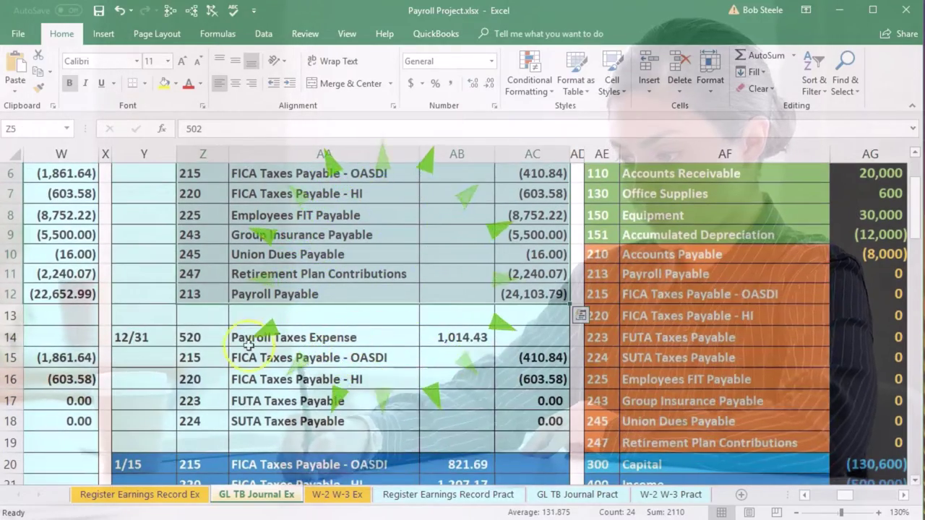
left_click_drag(192, 336, 518, 409)
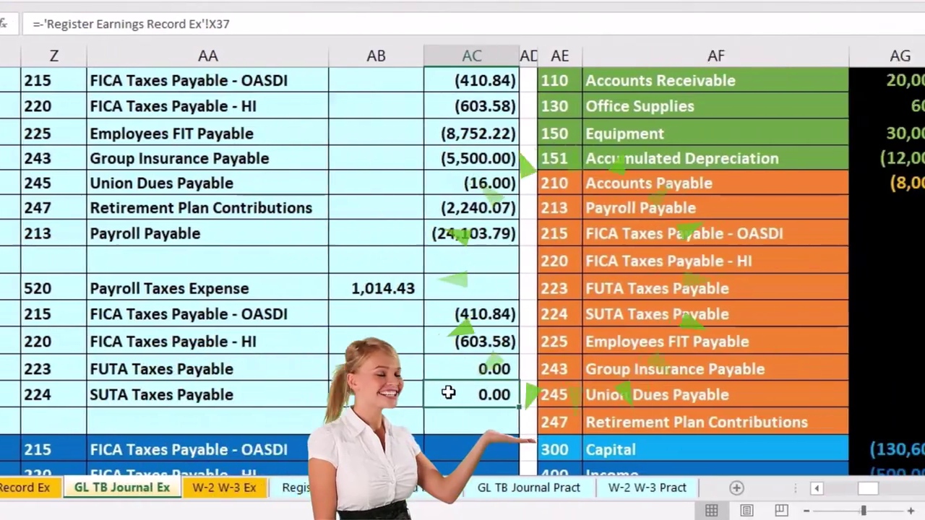
scroll(594, 388, "up", 1)
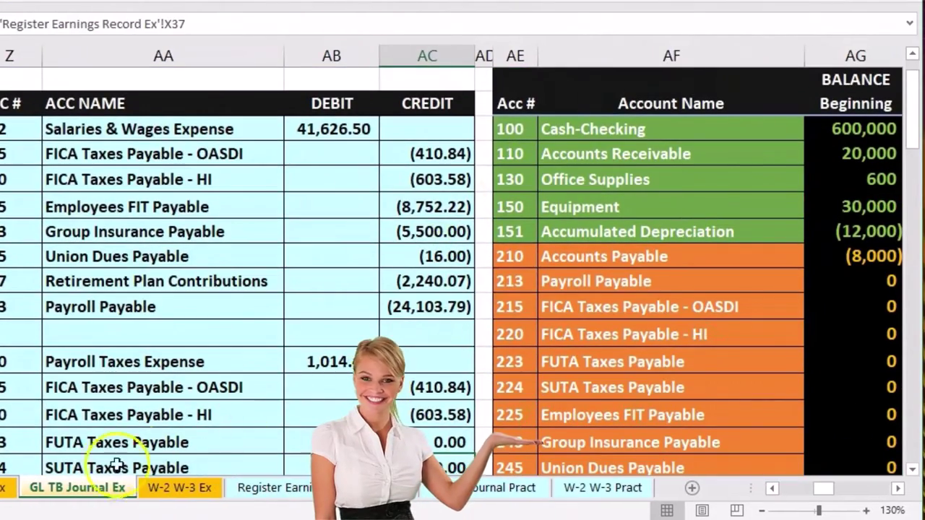